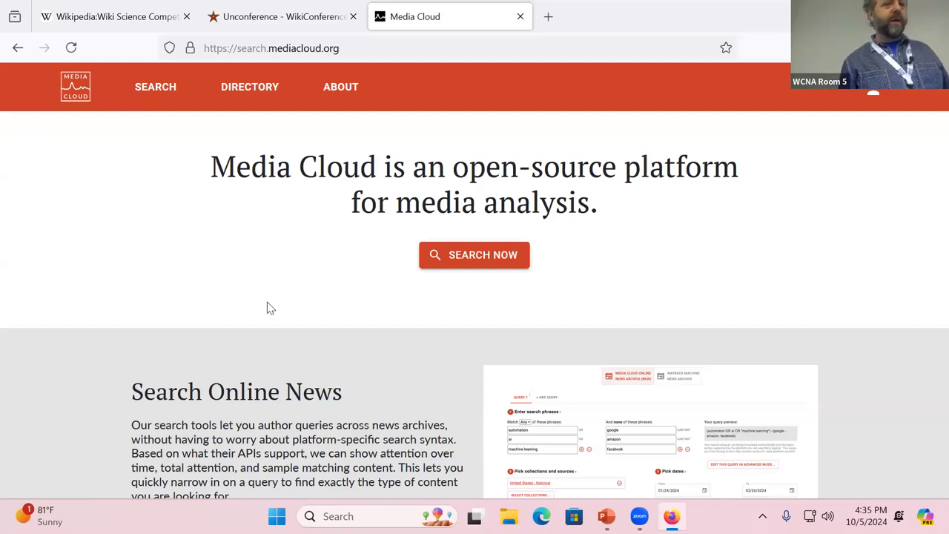
Step: Start a new news search that matches all of the phrases "kamala harris" (in quotation marks) and immigration
click(464, 265)
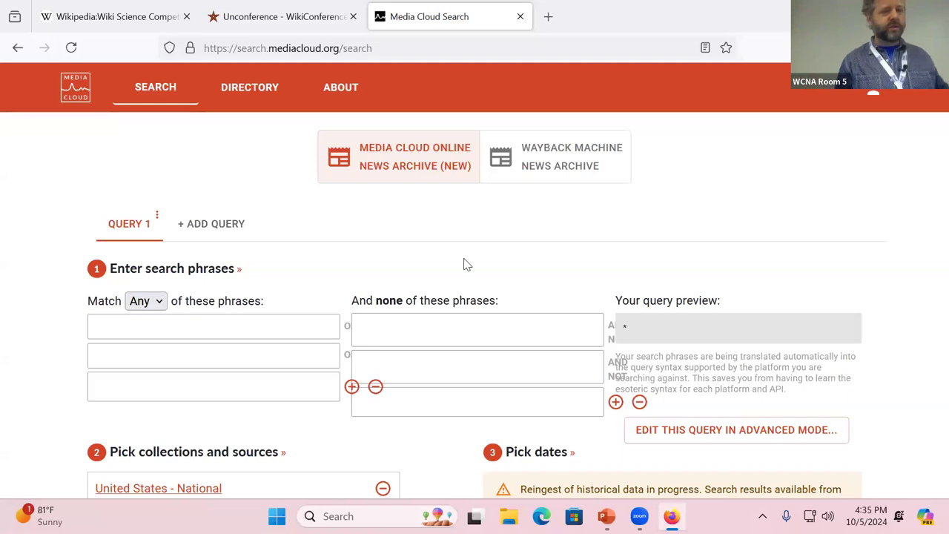
click(187, 329)
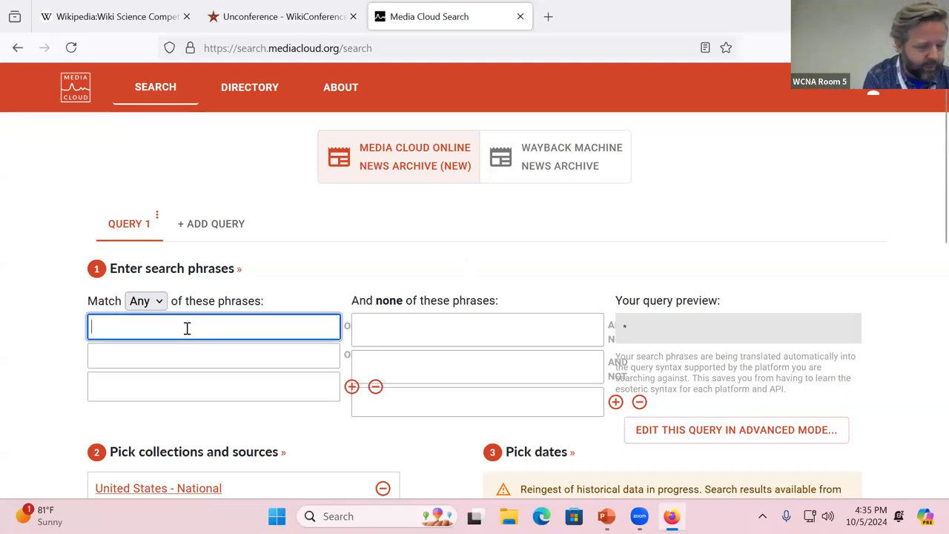
text("kamala harri)
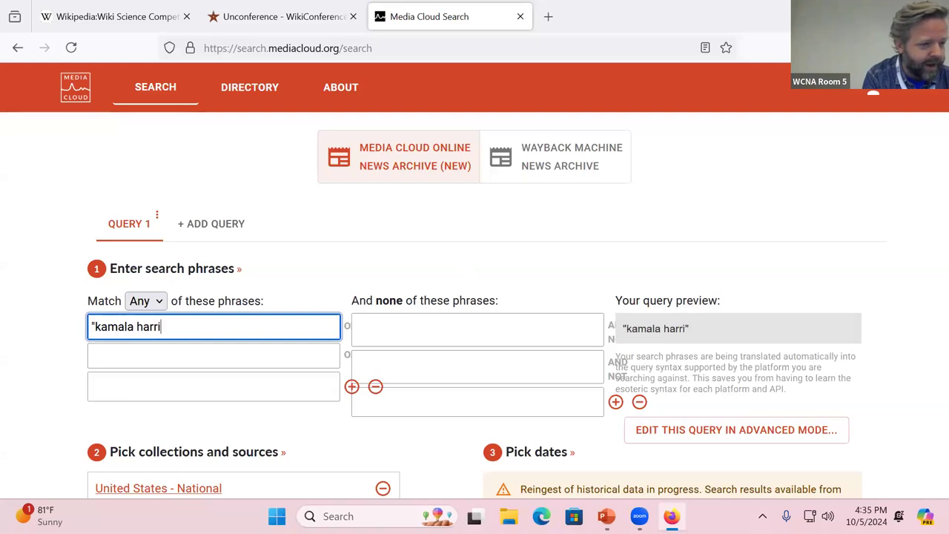
text(s")
click(297, 361)
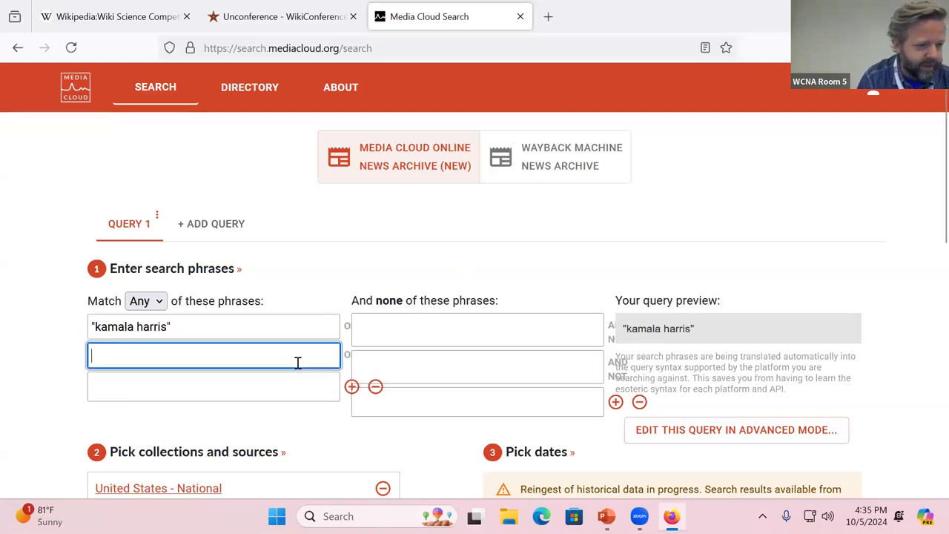
text(immigration)
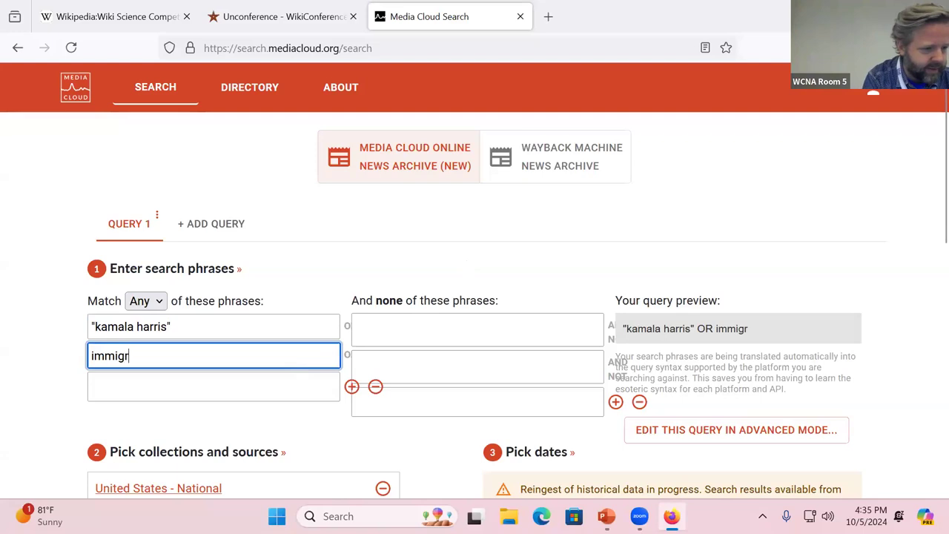
click(146, 301)
click(153, 347)
Step: Run the search on the United States - National collection and review the attention over time, total attention and sample content
scroll(59, 327, down, 4)
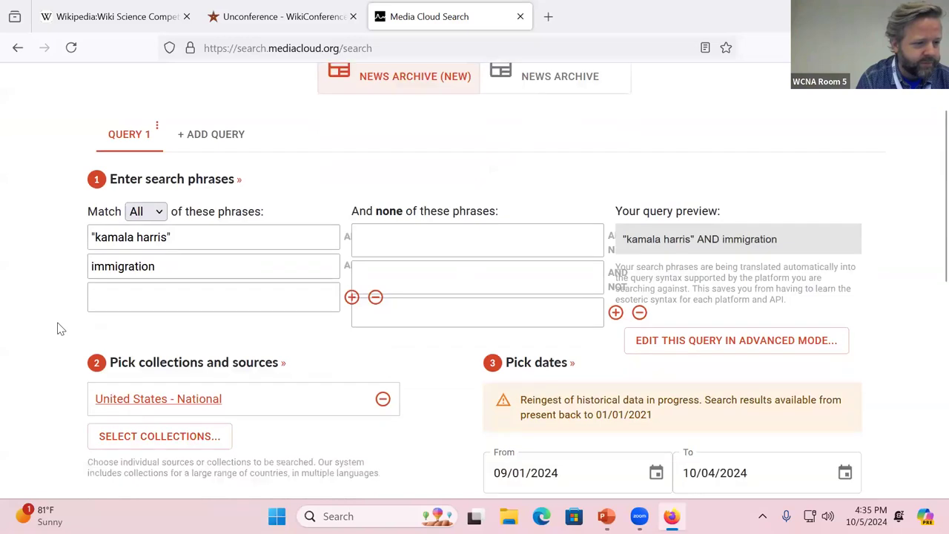
scroll(66, 290, up, 2)
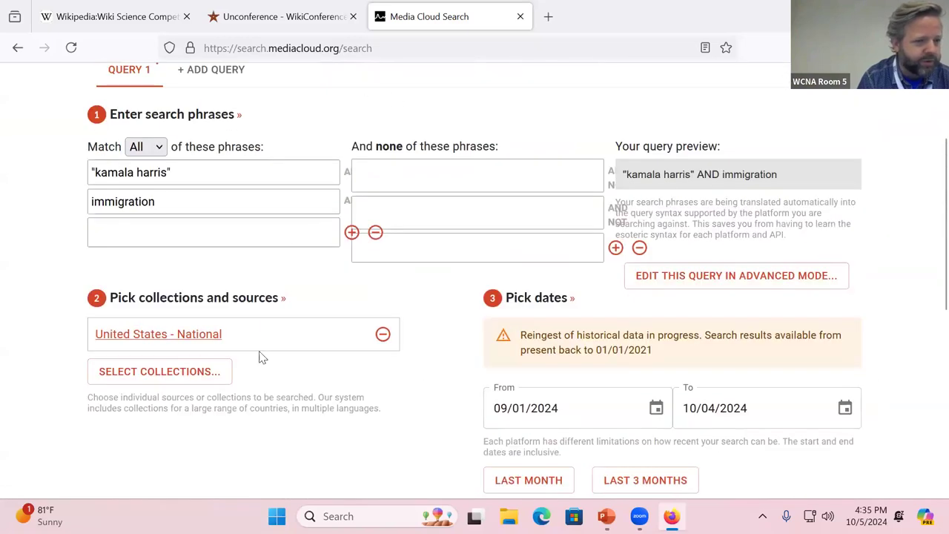
scroll(416, 372, down, 2)
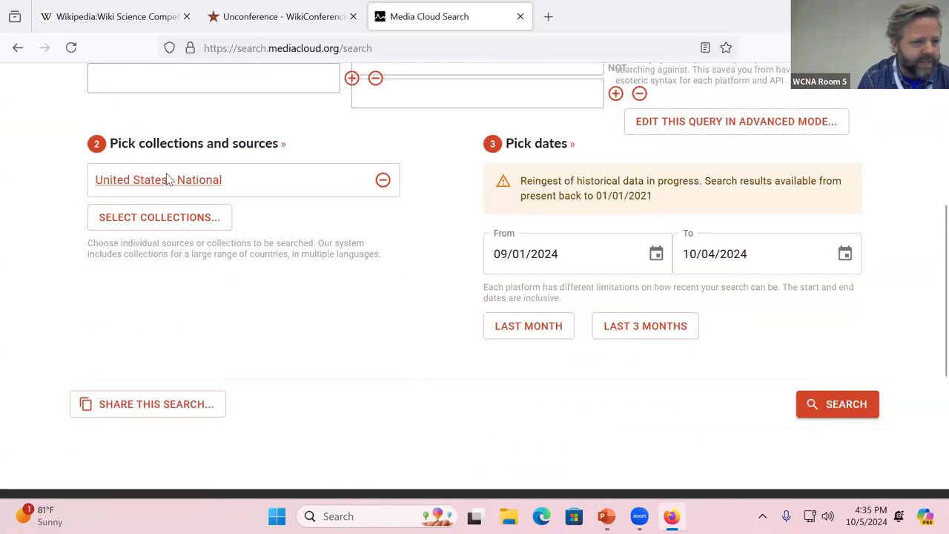
click(853, 405)
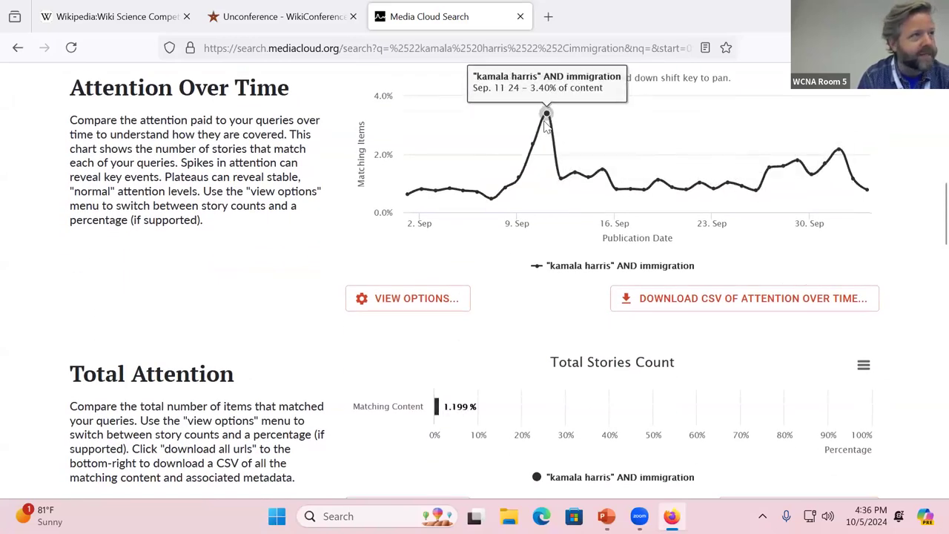
scroll(428, 248, down, 4)
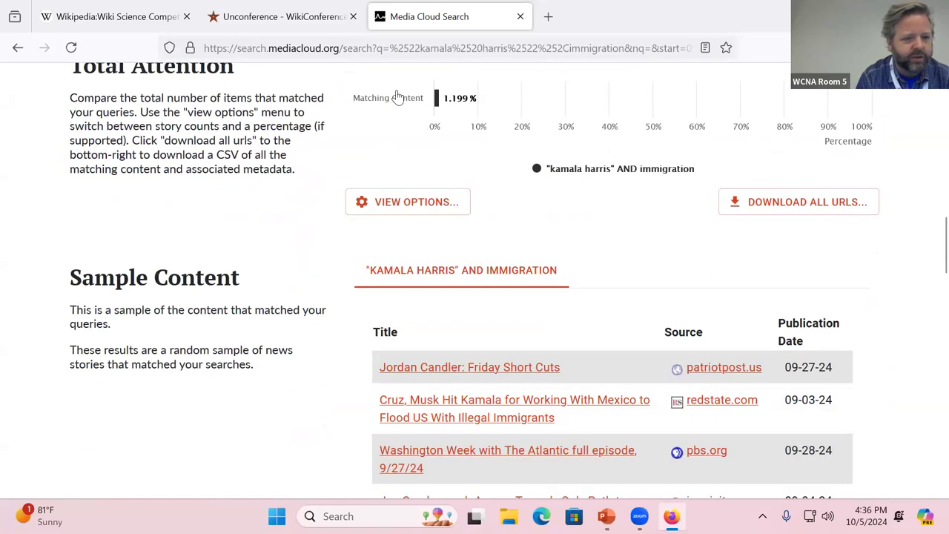
scroll(331, 169, down, 2)
scroll(328, 174, up, 3)
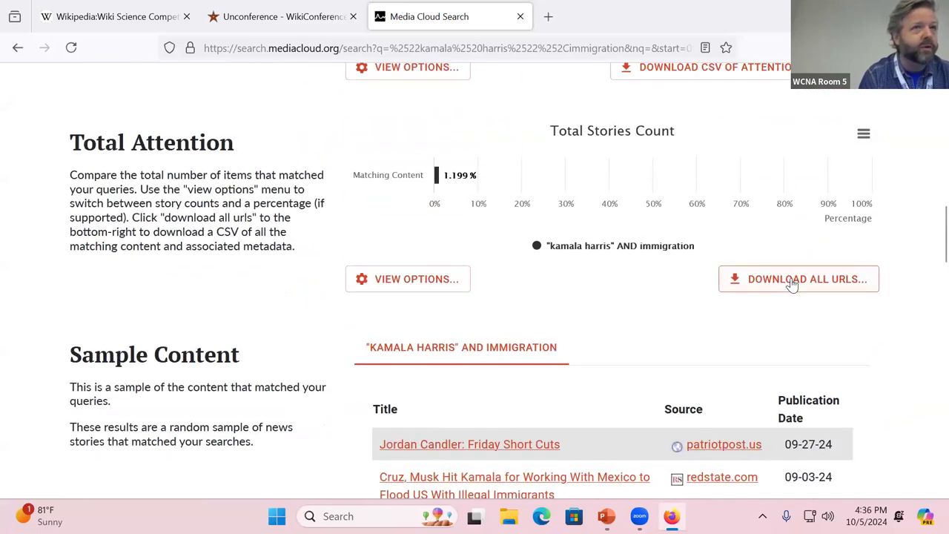
scroll(300, 231, up, 8)
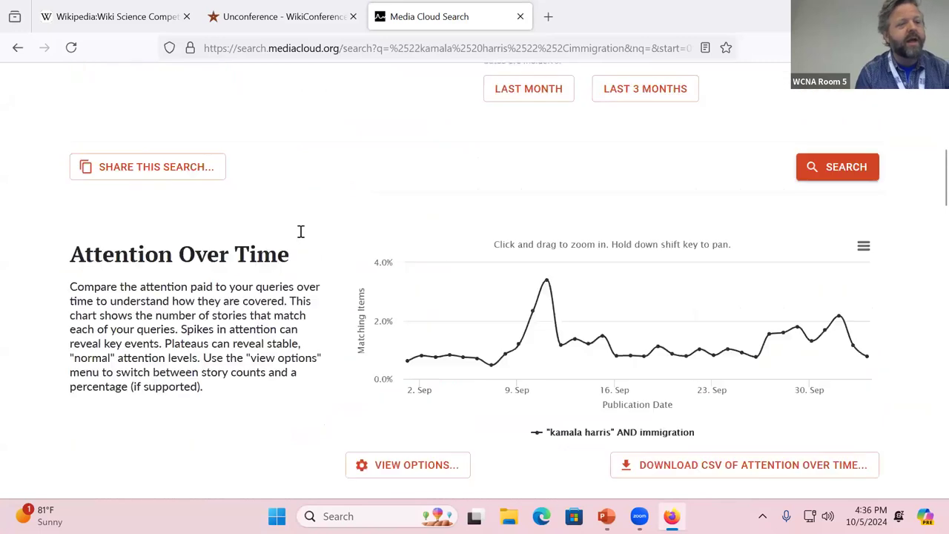
Step: Replace the query's United States - National collection with Tweeted Mostly by Democrat Voters 2018
scroll(301, 231, up, 4)
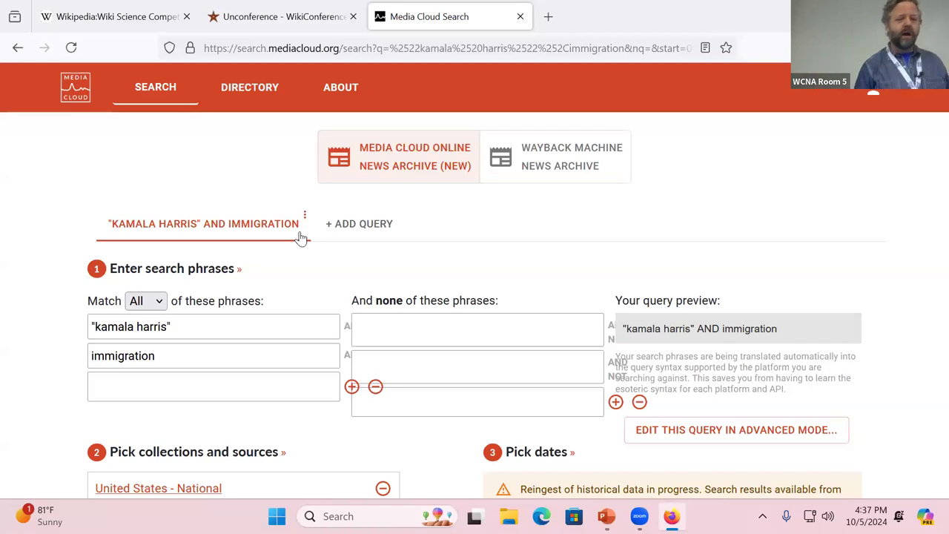
scroll(289, 324, down, 3)
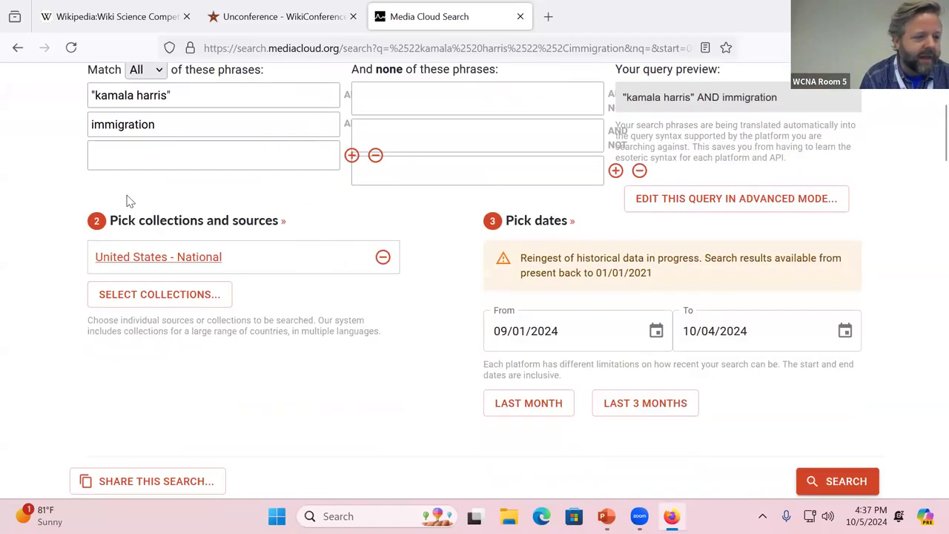
click(191, 300)
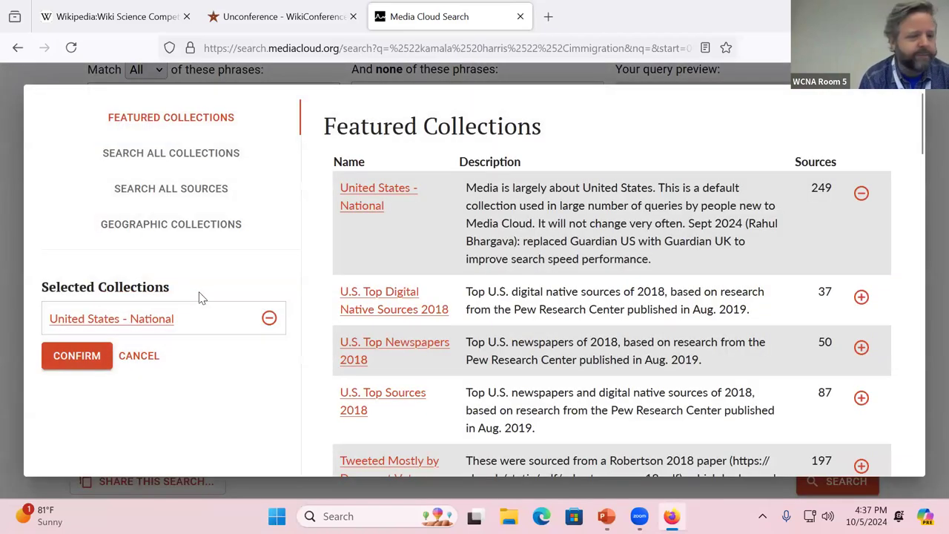
scroll(471, 261, down, 3)
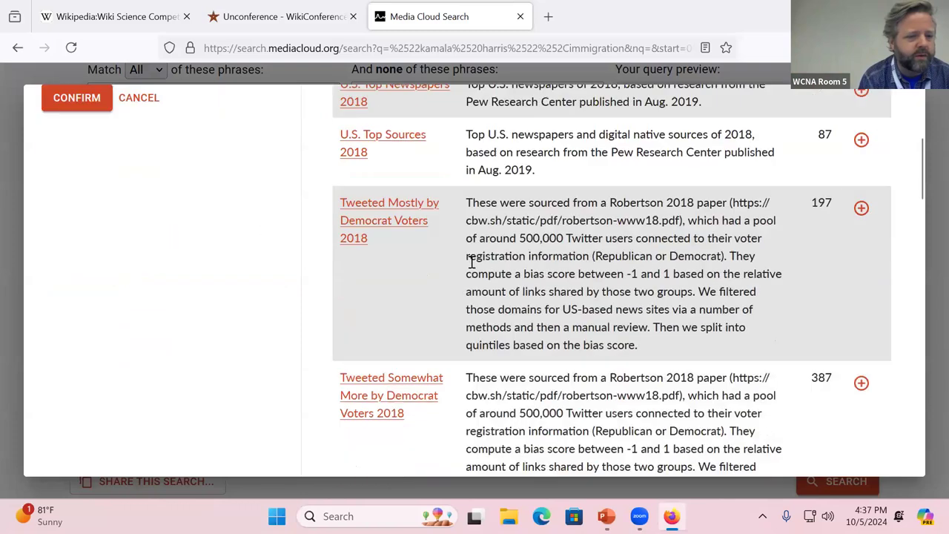
click(860, 208)
scroll(864, 214, down, 1)
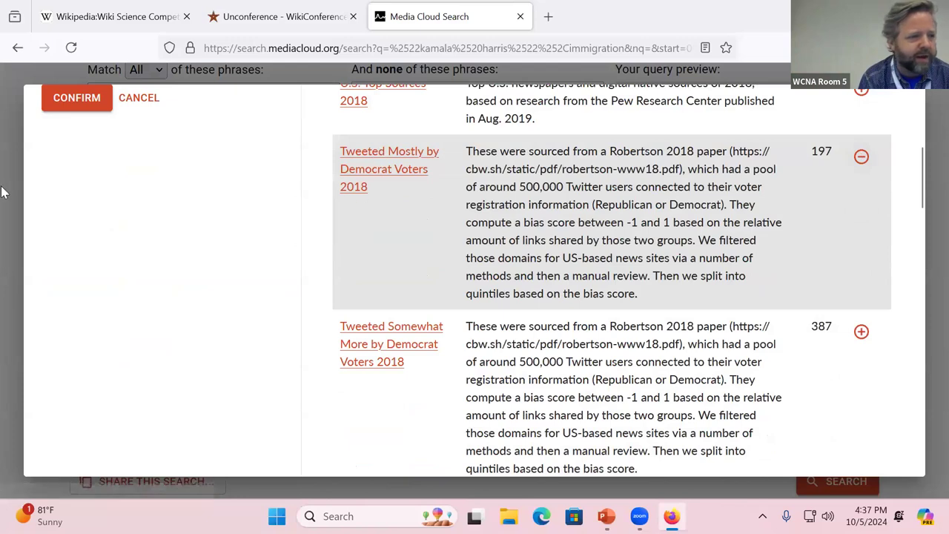
click(98, 100)
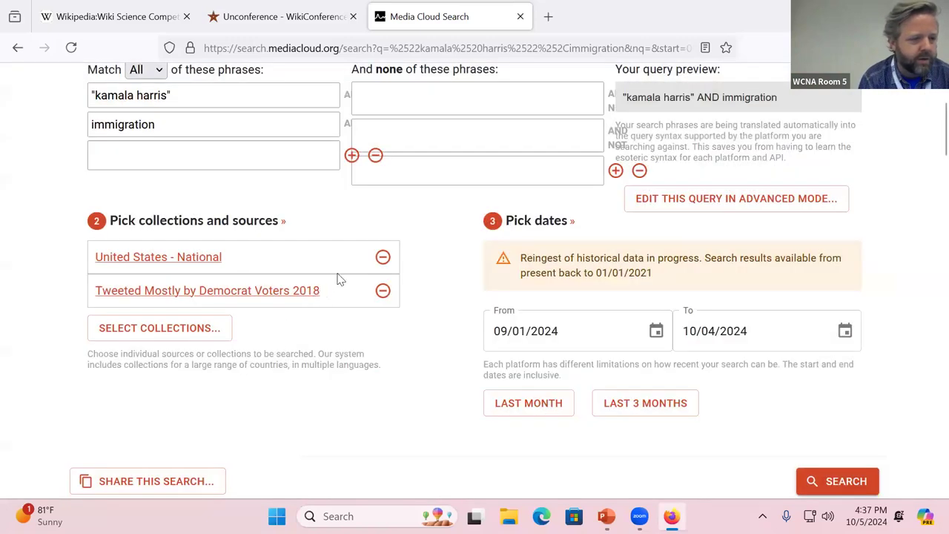
click(382, 256)
scroll(152, 233, up, 3)
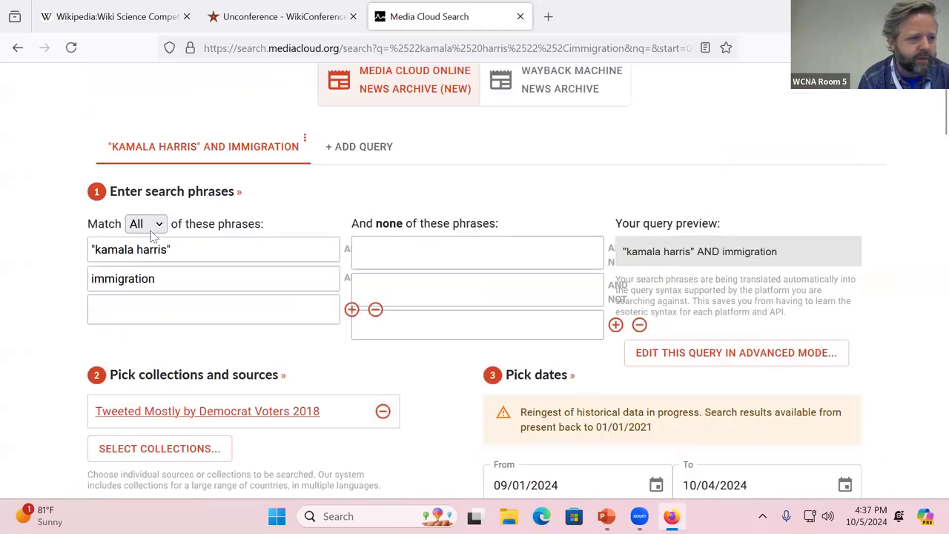
Step: Add a second query that matches all of the phrases "kamala harris" (in quotation marks) and immigration
click(359, 148)
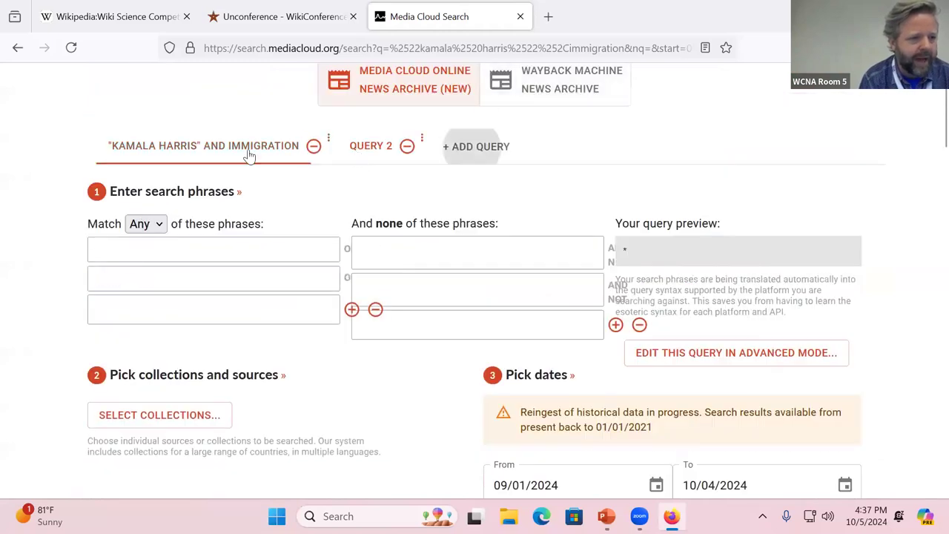
click(245, 252)
text("kama)
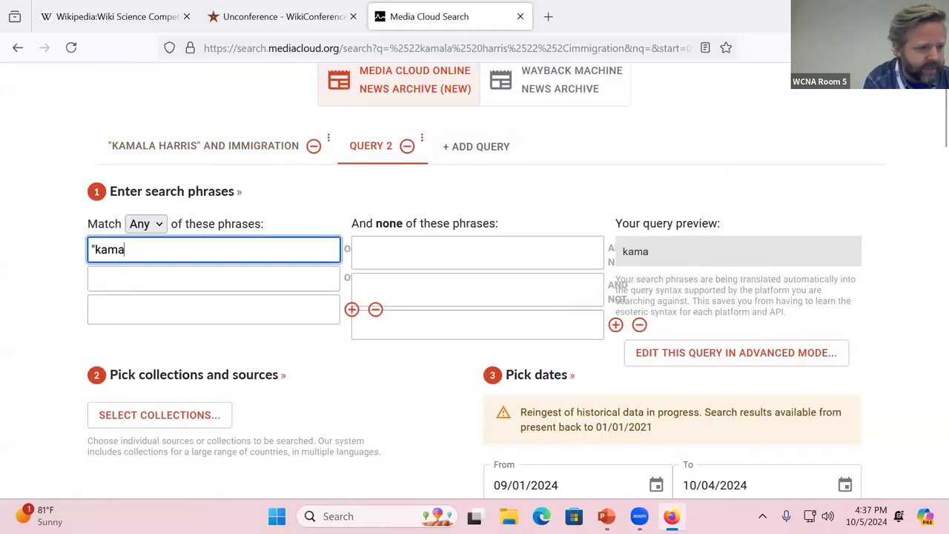
text(la harris")
key(Tab)
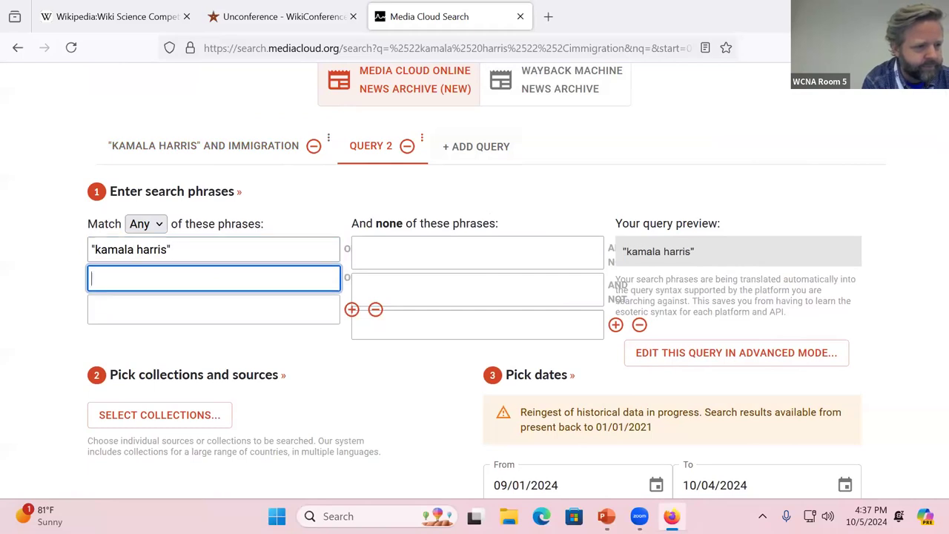
text(immigration)
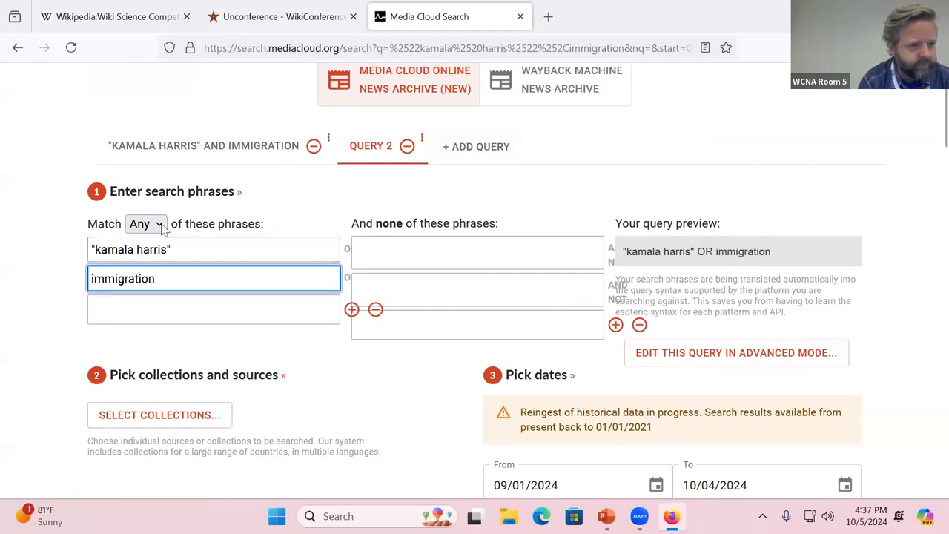
click(160, 225)
click(141, 269)
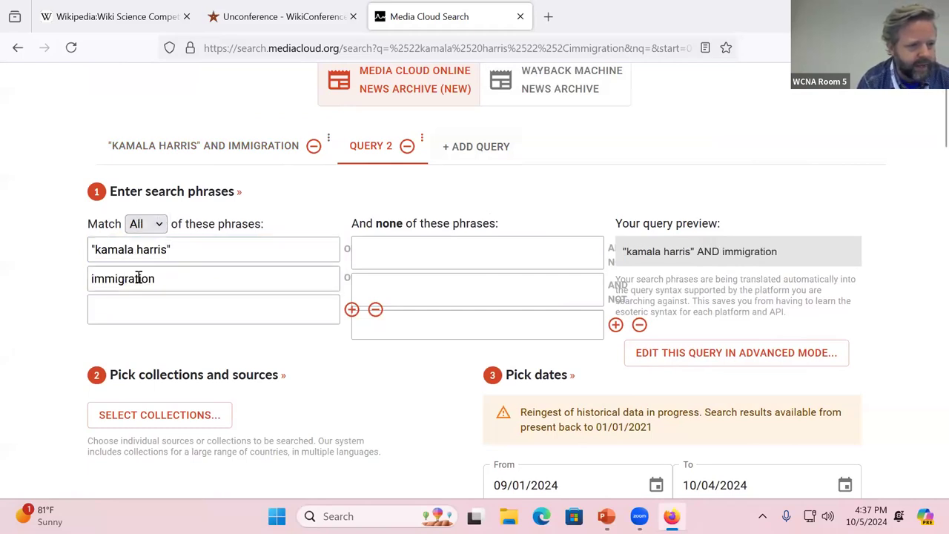
Step: Assign the Tweeted Somewhat More by Republican Voters 2018 collection to the second query and run the search for both queries
click(164, 417)
scroll(794, 291, down, 5)
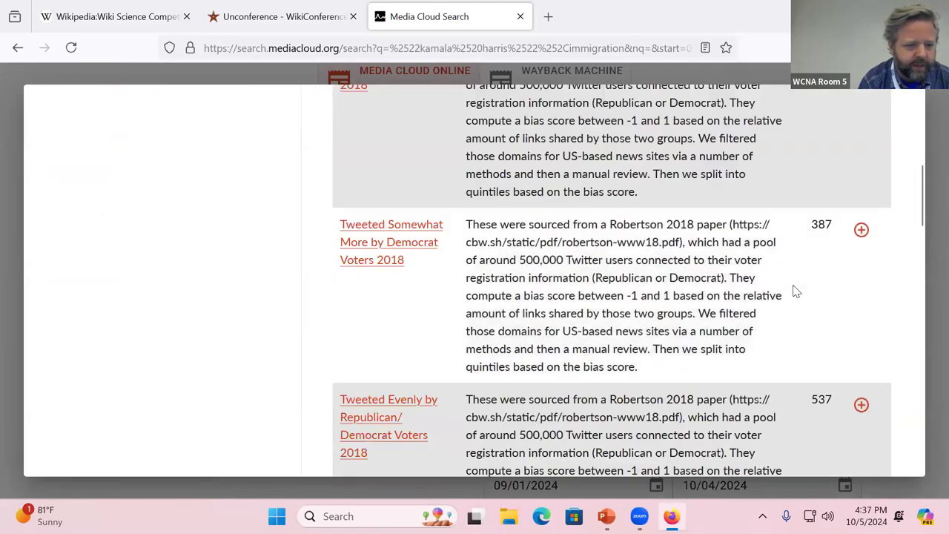
scroll(794, 290, down, 1)
scroll(795, 291, down, 3)
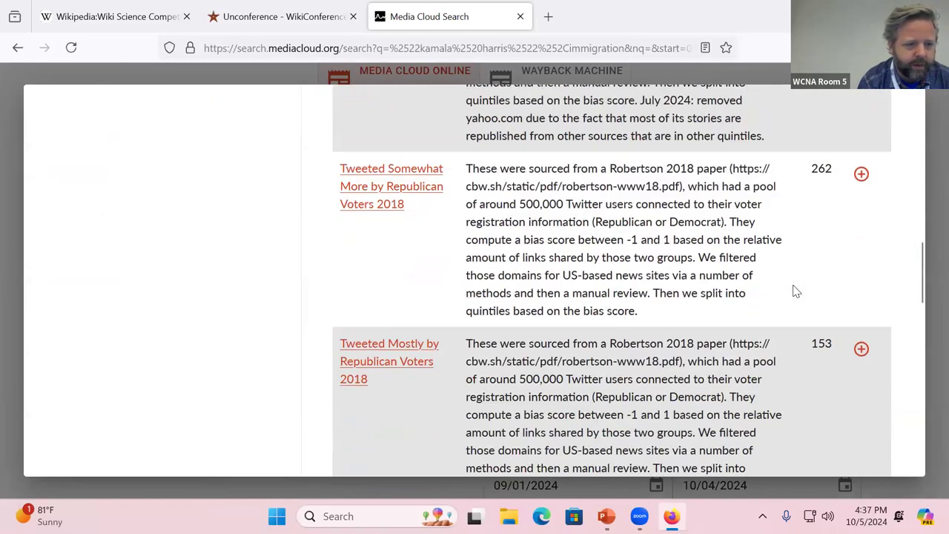
click(860, 166)
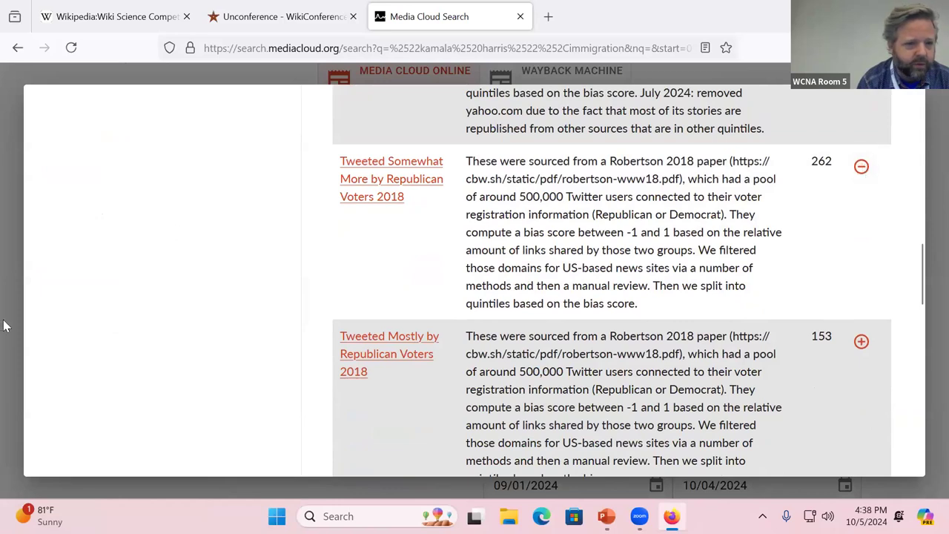
scroll(302, 314, up, 10)
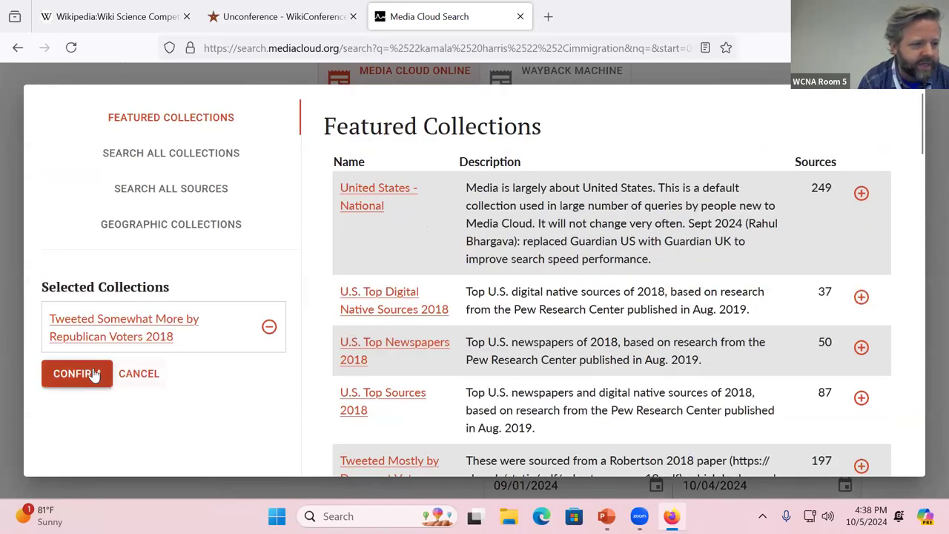
click(92, 374)
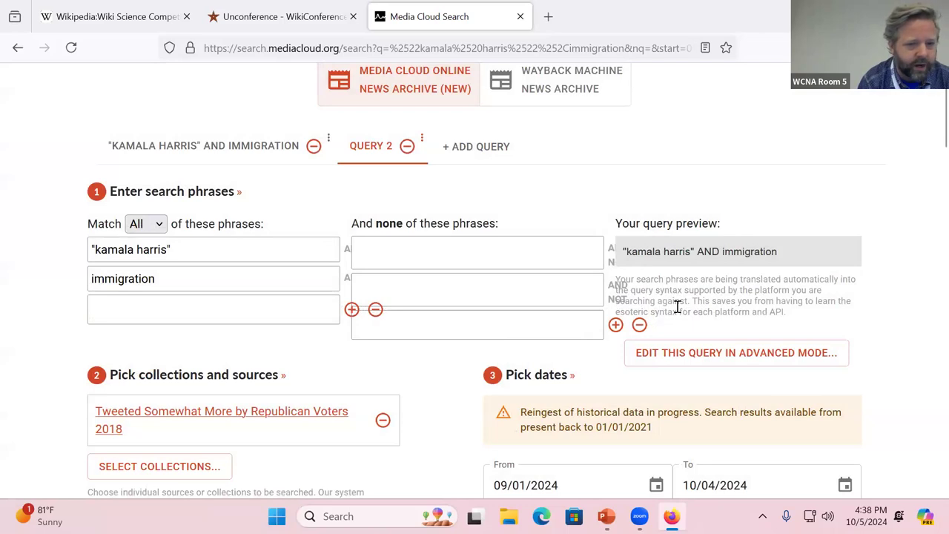
scroll(677, 306, down, 4)
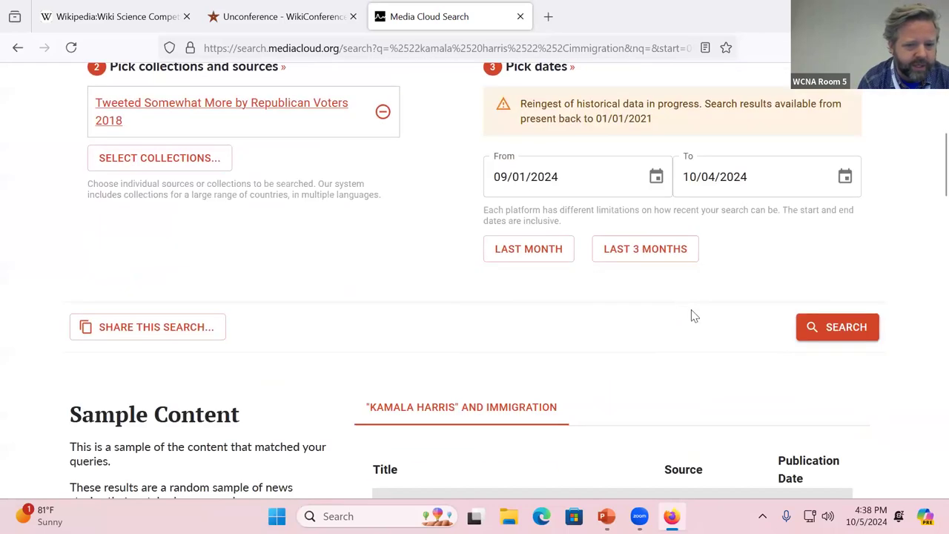
click(858, 330)
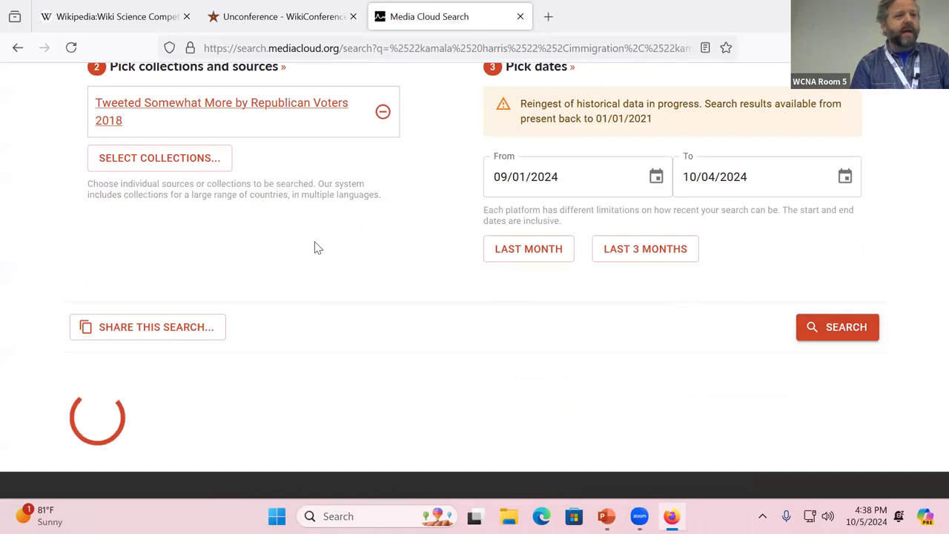
scroll(314, 247, down, 3)
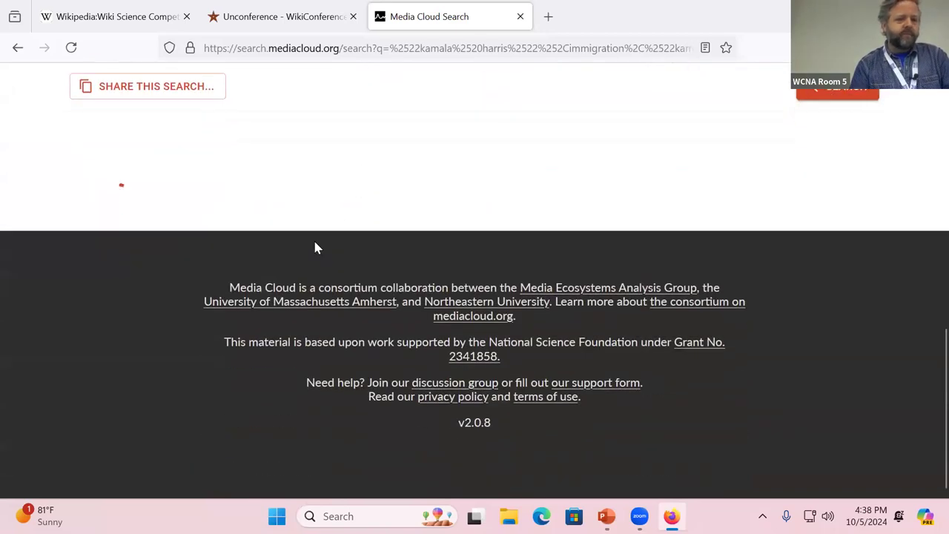
scroll(315, 246, up, 2)
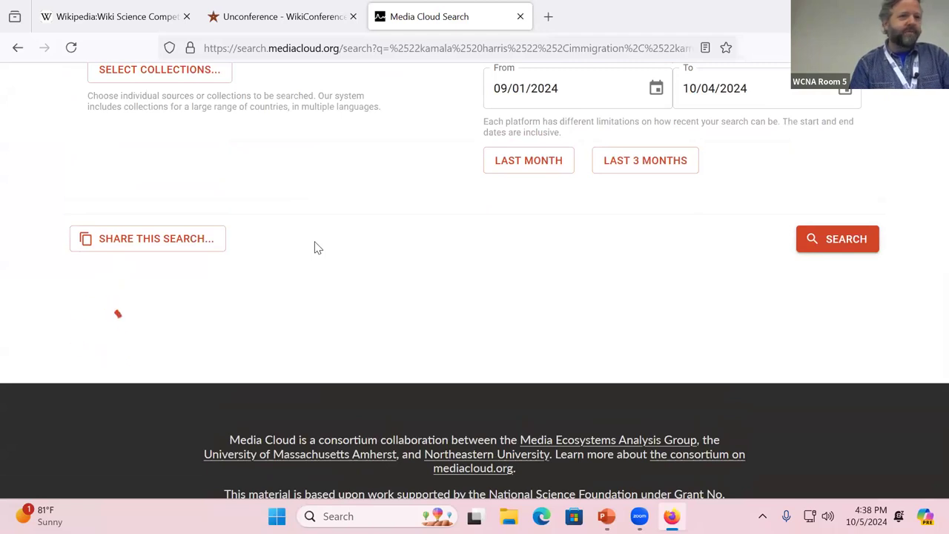
scroll(314, 247, up, 1)
scroll(314, 247, up, 1)
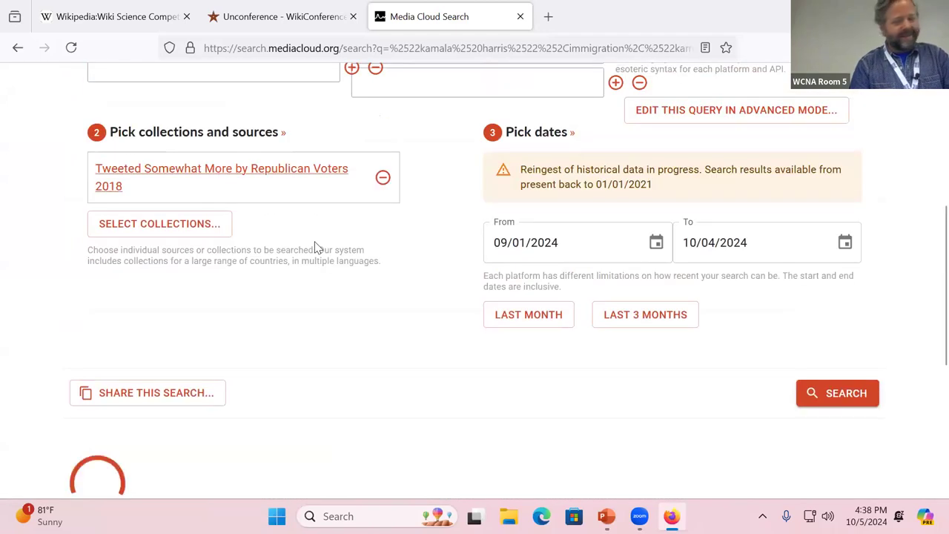
scroll(315, 246, down, 4)
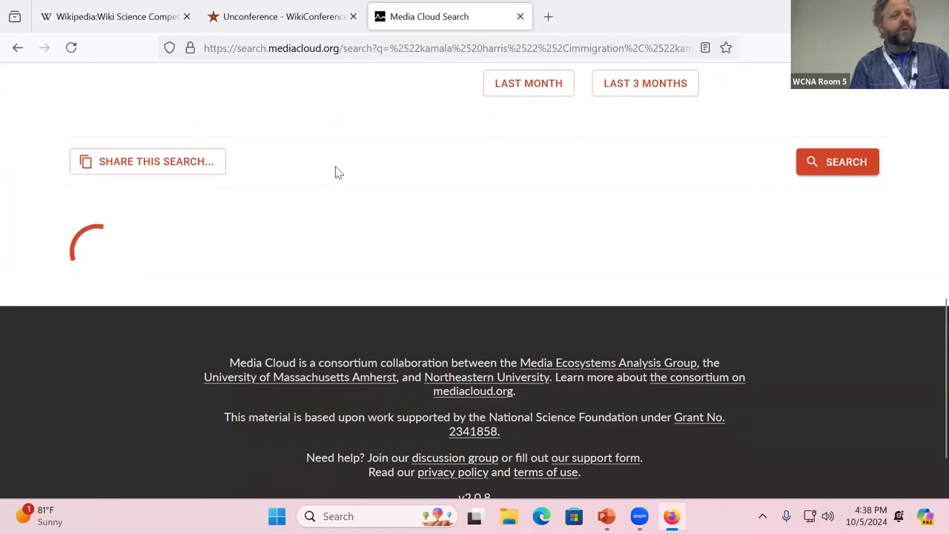